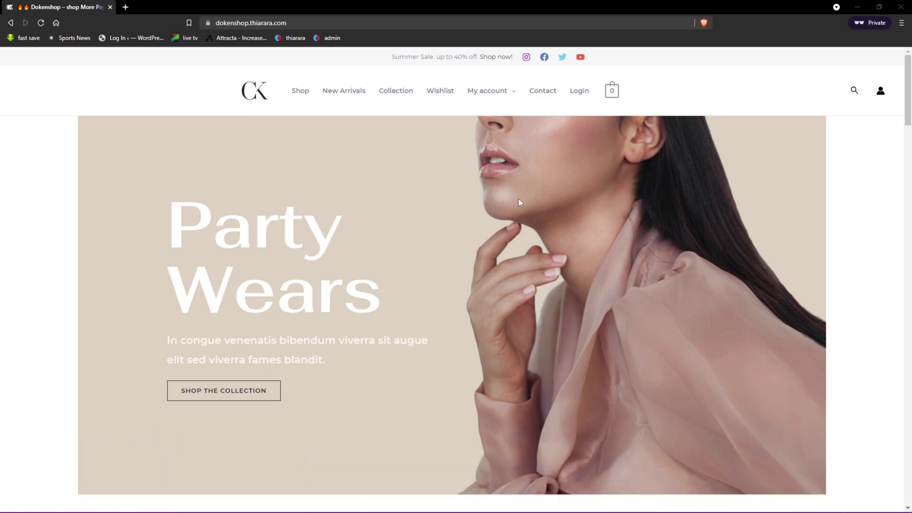
- Open the store's OTP login popup and submit a login email address for a code
click(579, 91)
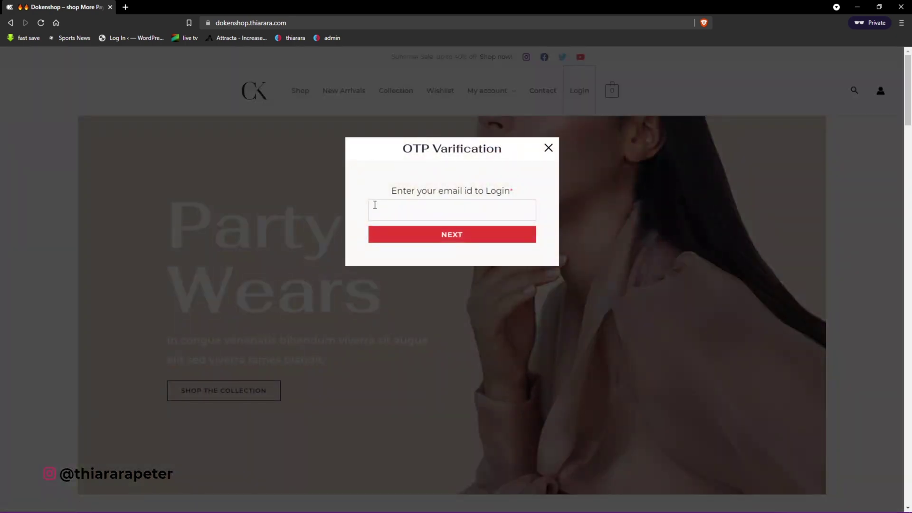
click(379, 208)
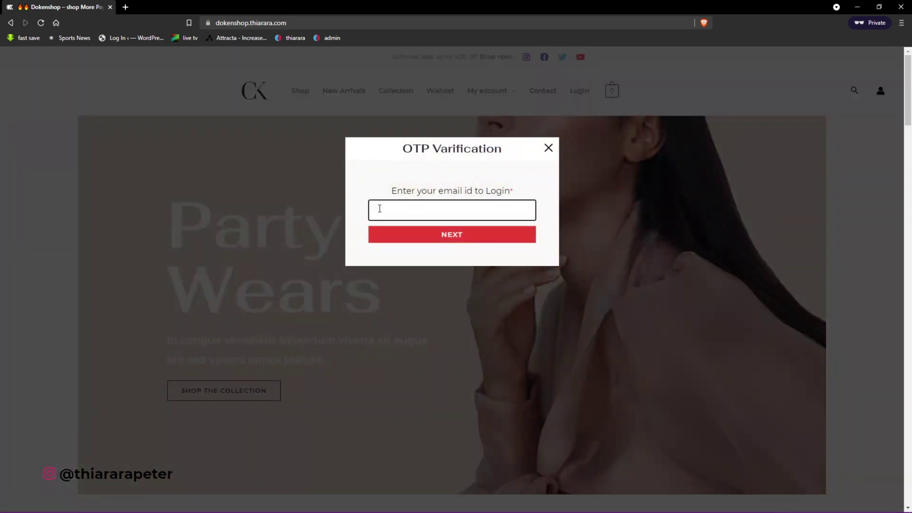
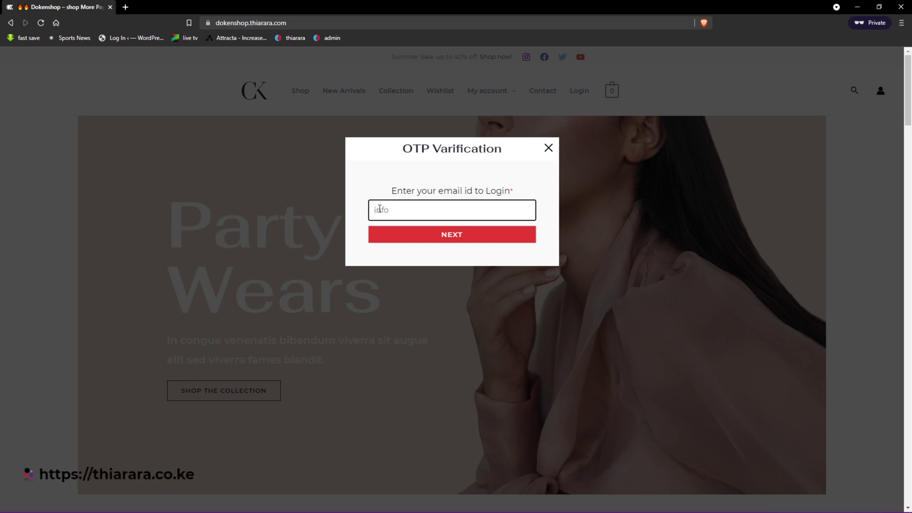
click(444, 240)
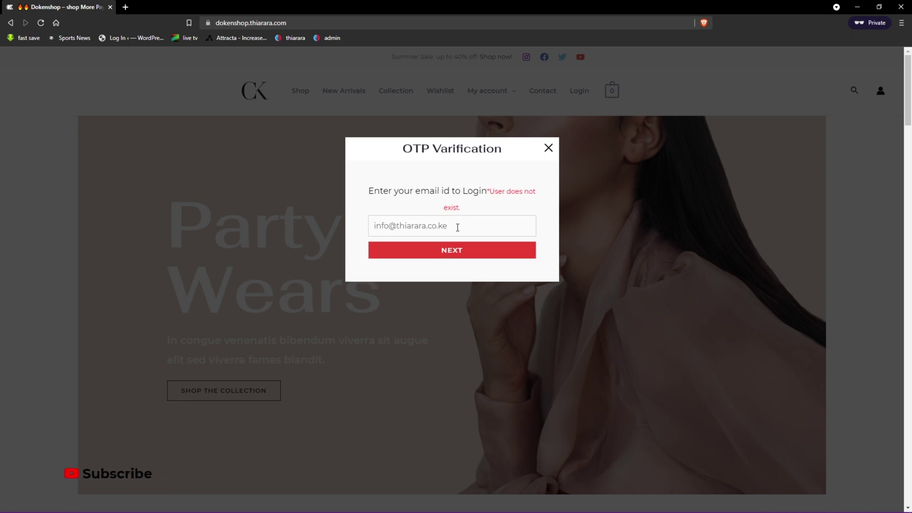
- Replace the rejected email with a different address after 'User does not exist' and resubmit
drag(459, 223, 333, 219)
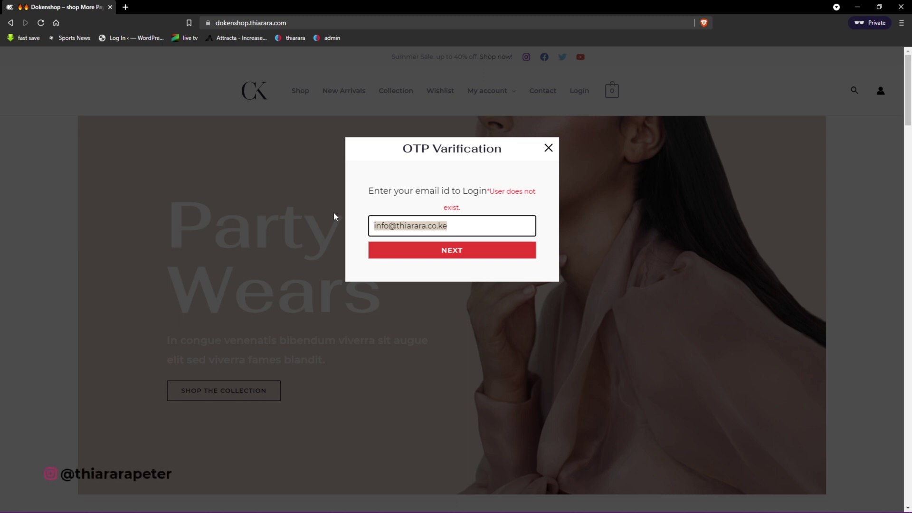
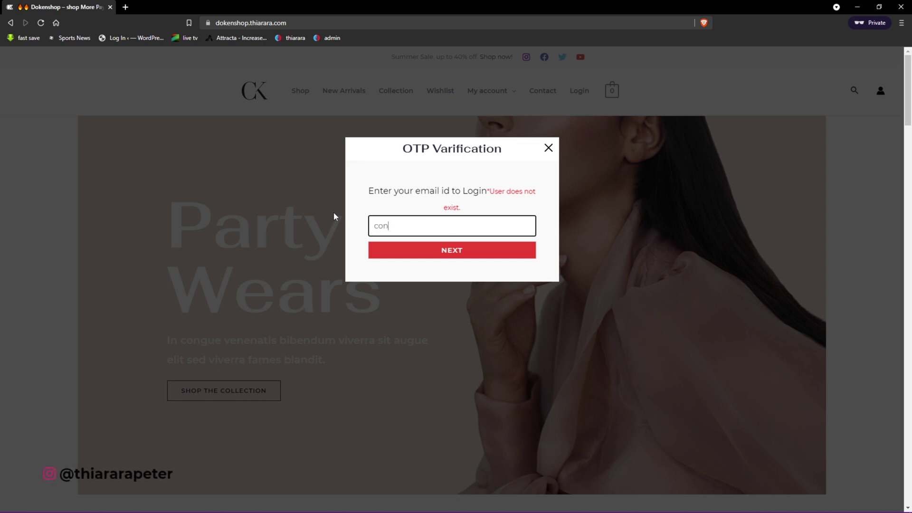
click(448, 251)
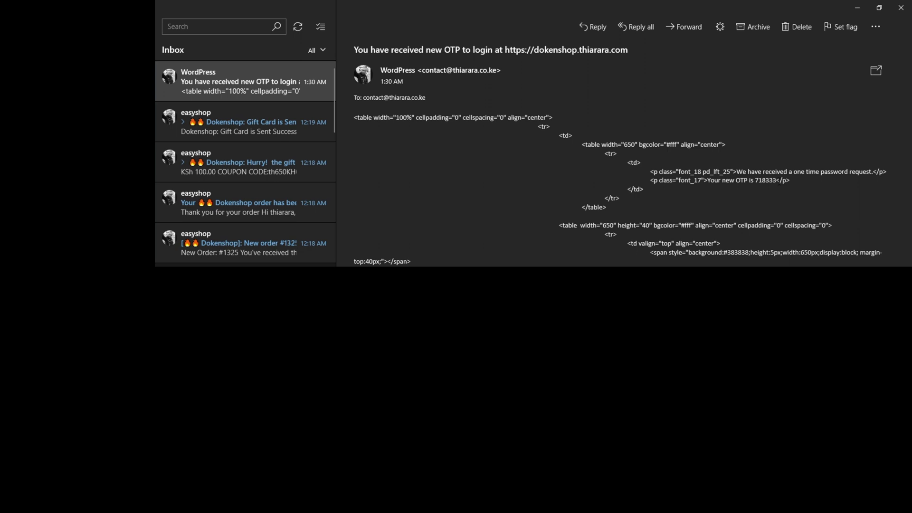
- Select the six-digit code in the WordPress OTP email to copy it
drag(776, 181, 758, 182)
- Paste the copied code into the store's OTP field in the browser and submit it
key(alt+Tab)
right_click(441, 227)
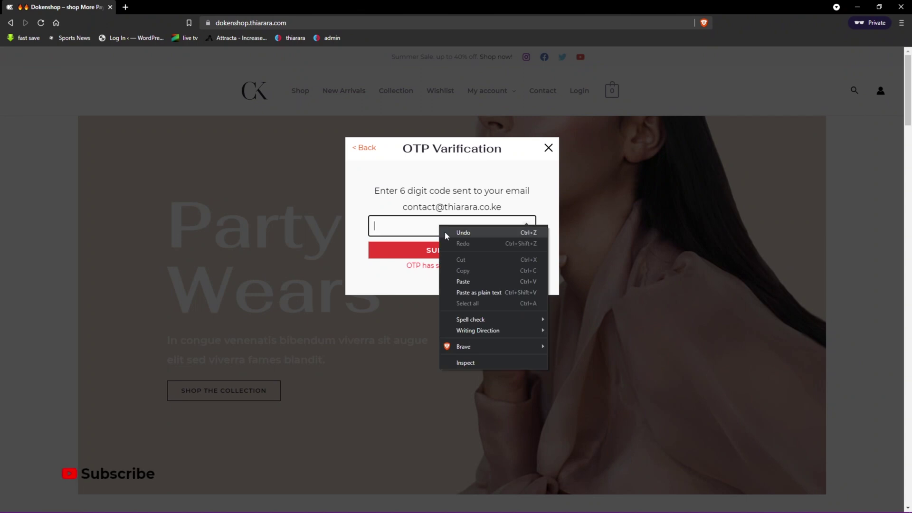
click(464, 281)
click(450, 252)
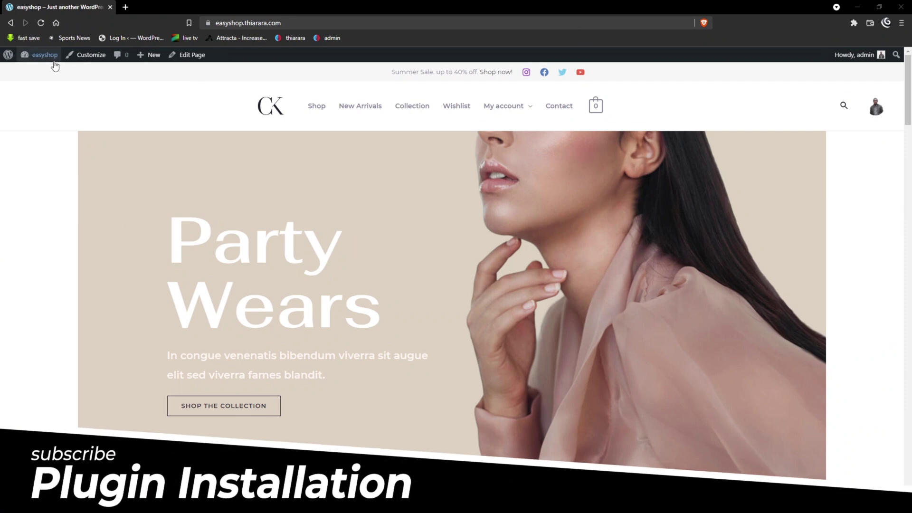
- Search the plugin directory for 'OTP Login' from the Dashboard's Plugins > Add New page
click(36, 73)
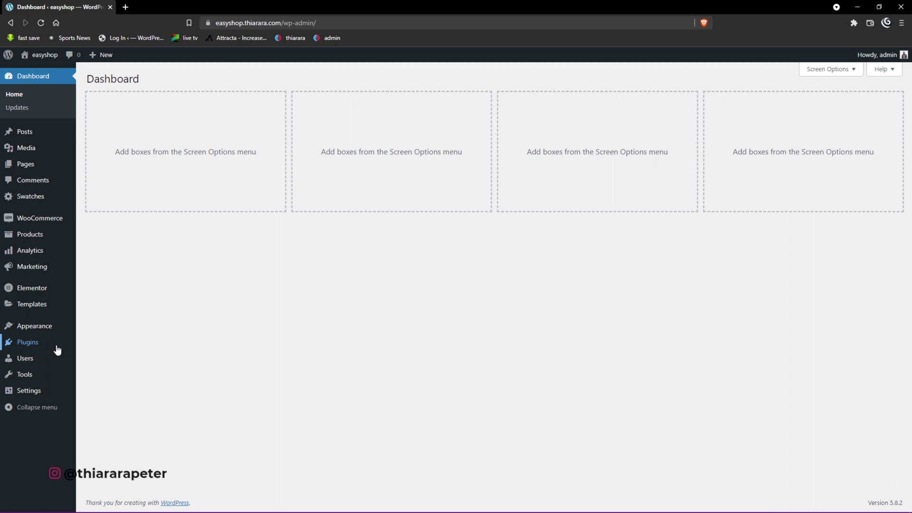
mouse_move(34, 347)
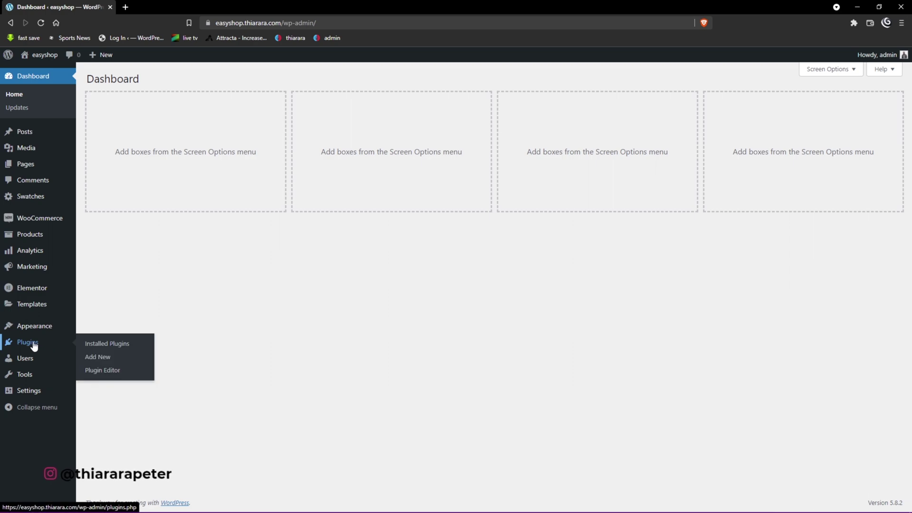
click(104, 361)
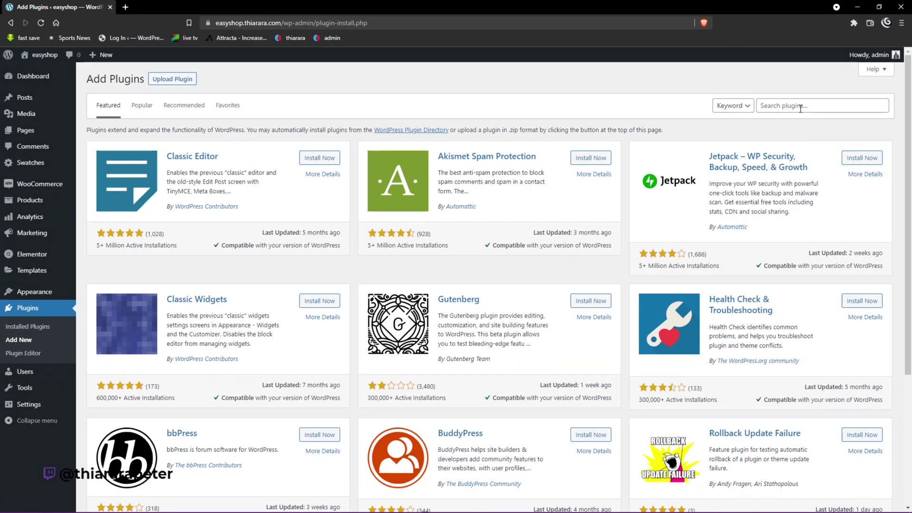
click(801, 107)
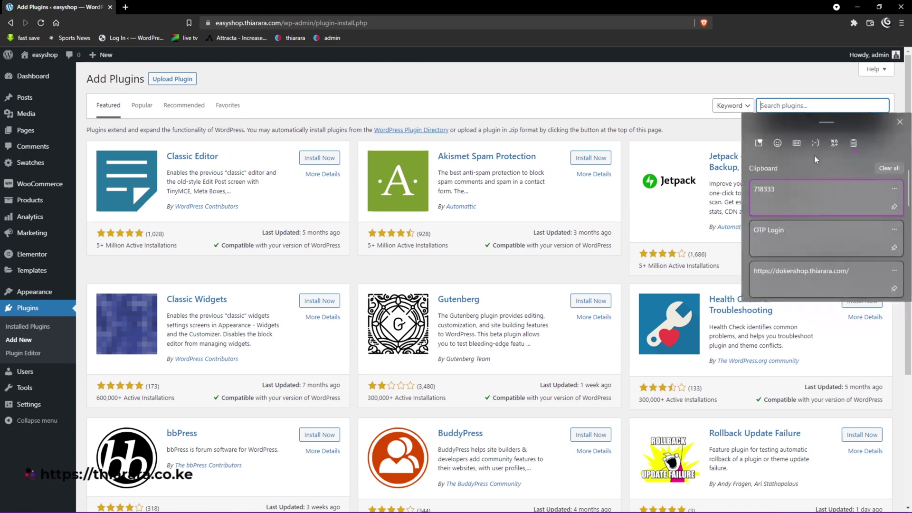
click(779, 237)
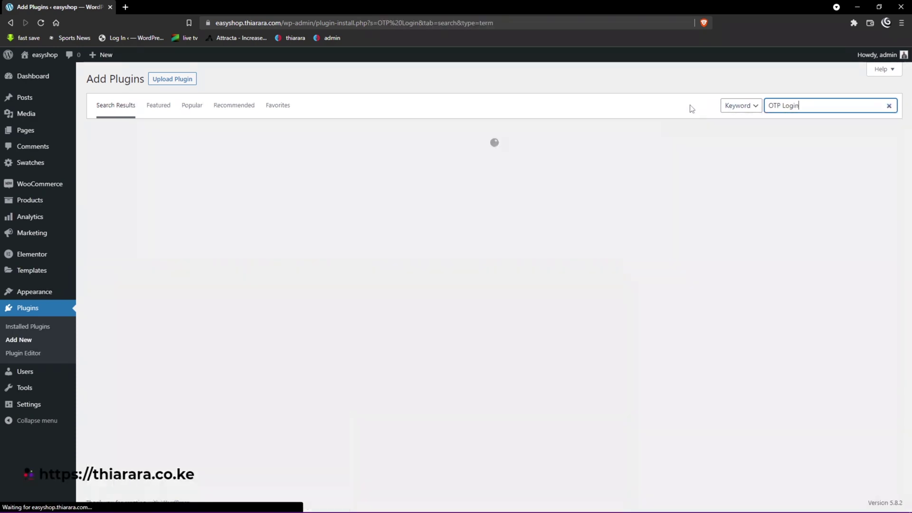
scroll(445, 325, down, 6)
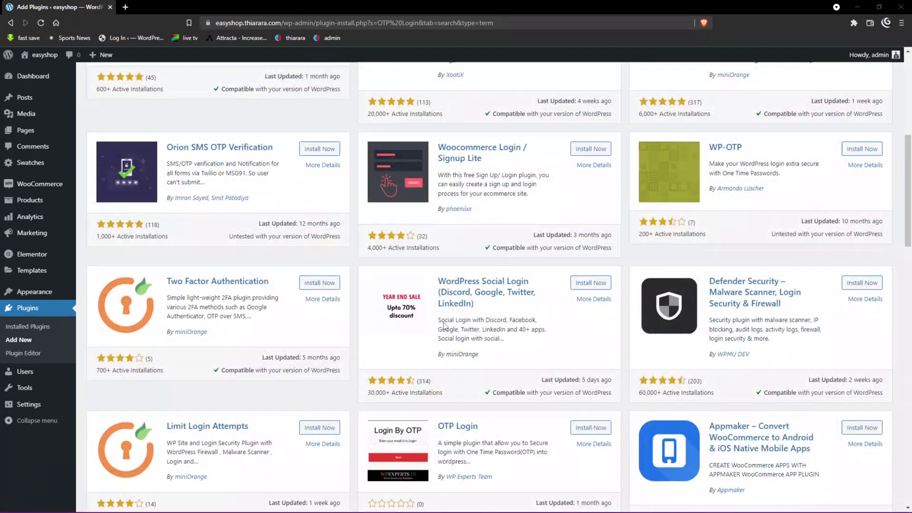
- Check the OTP Login card's name, WP Experts Team author and update date, then install it
scroll(441, 333, down, 2)
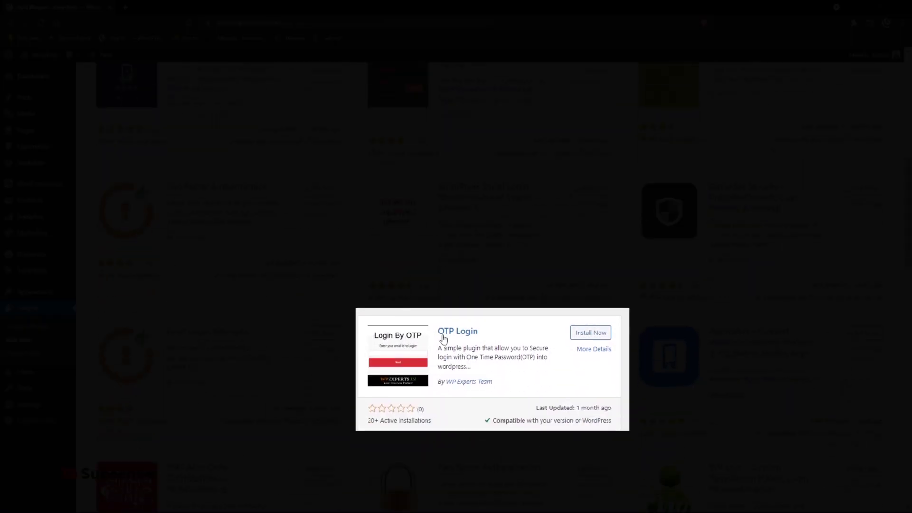
drag(492, 336, 435, 334)
drag(506, 386, 445, 384)
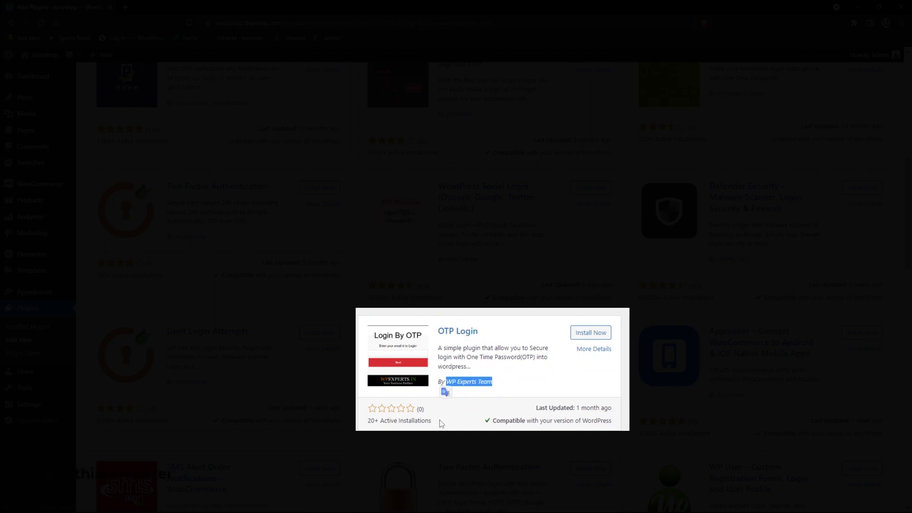
drag(441, 423, 375, 423)
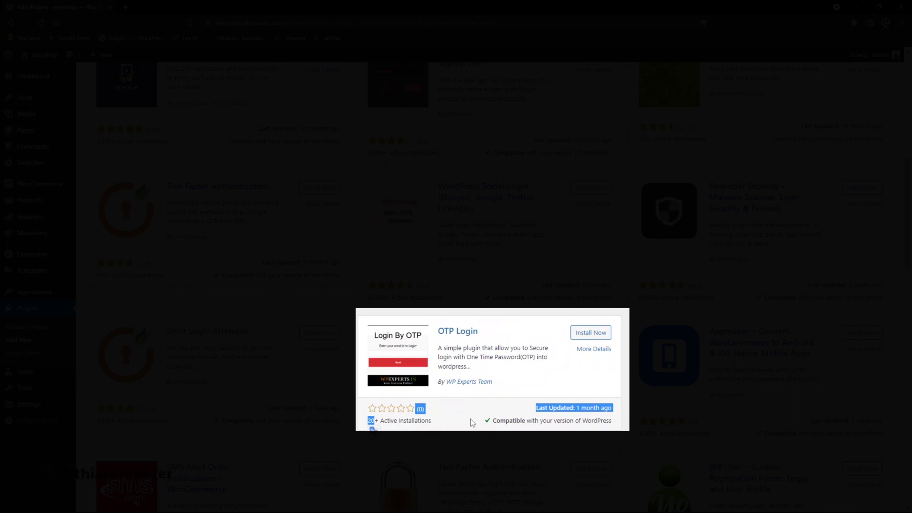
click(450, 412)
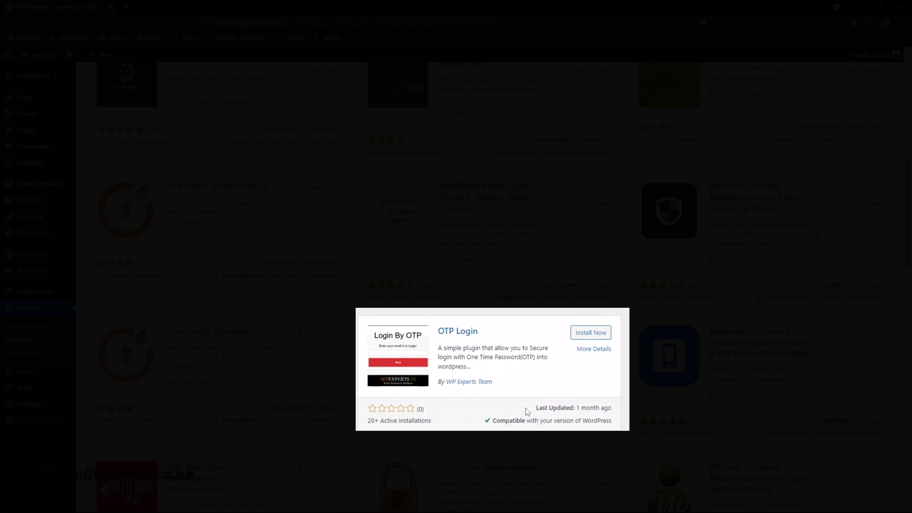
click(586, 335)
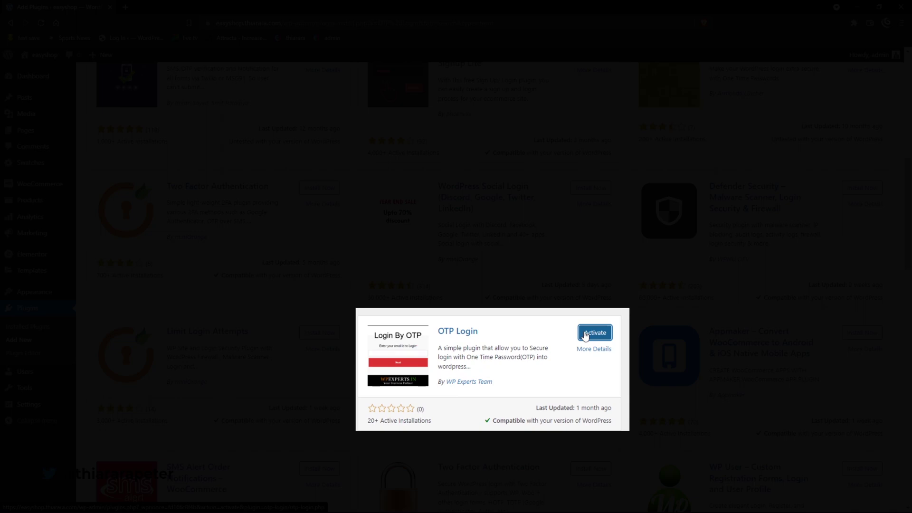
- Activate OTP Login and open its settings page showing Enable OTP Login ticked
click(586, 334)
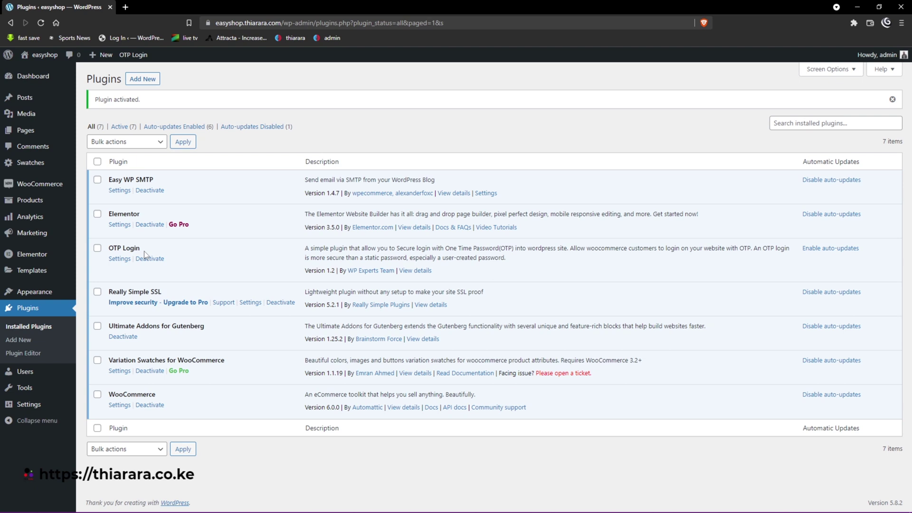
drag(145, 254, 109, 248)
click(114, 260)
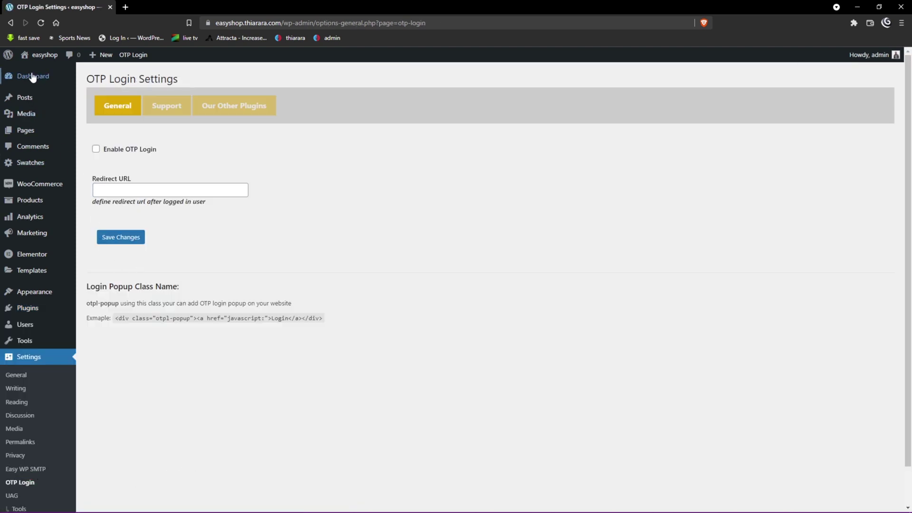
scroll(33, 327, down, 1)
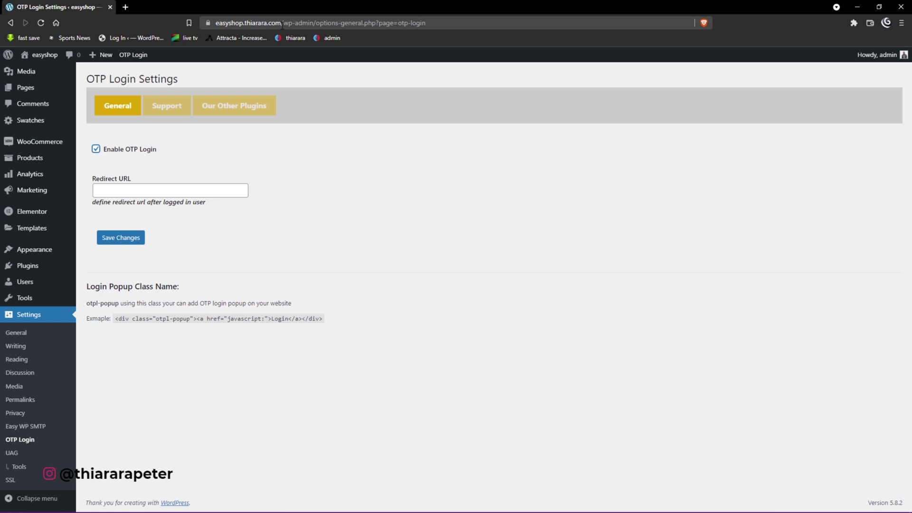
- Open the easyshop storefront in a new tab, go to My account and select its URL
right_click(48, 54)
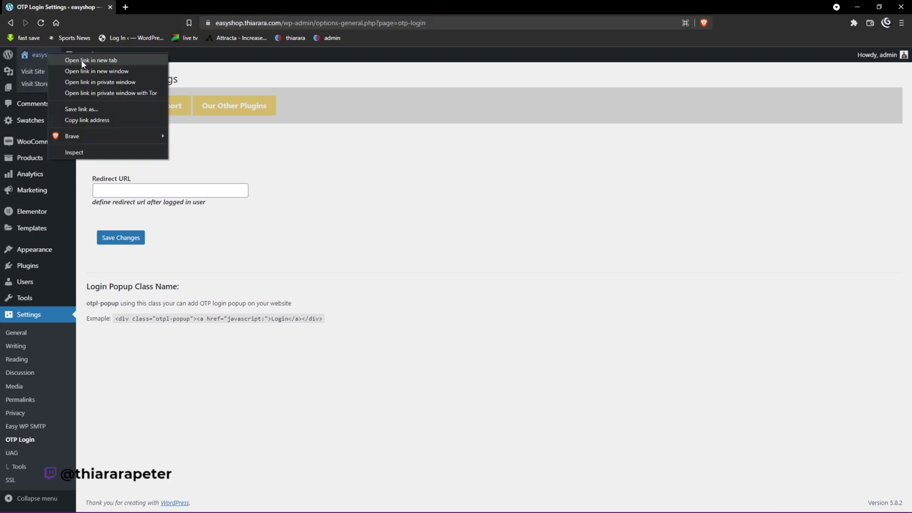
click(76, 60)
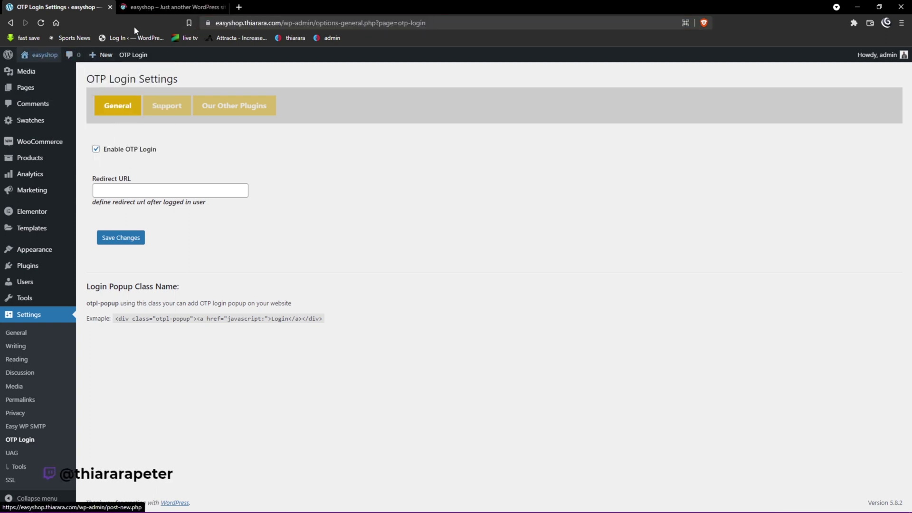
click(170, 8)
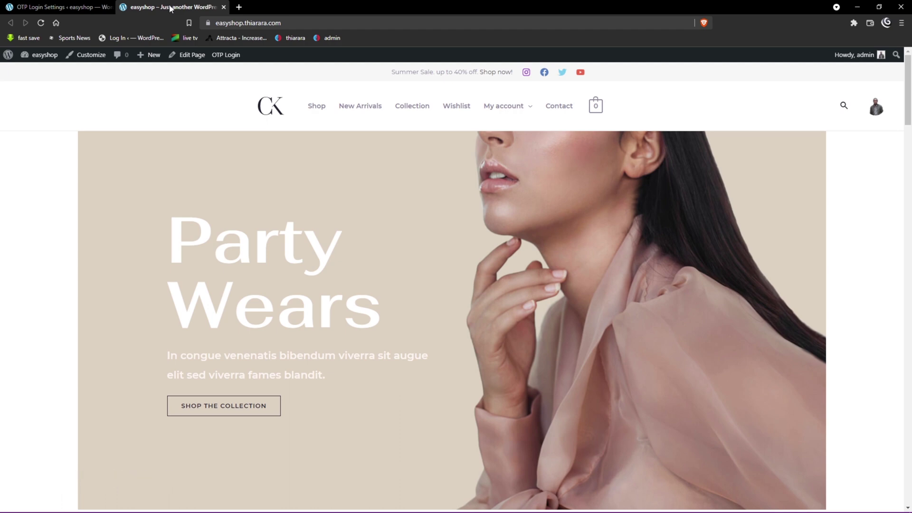
mouse_move(497, 111)
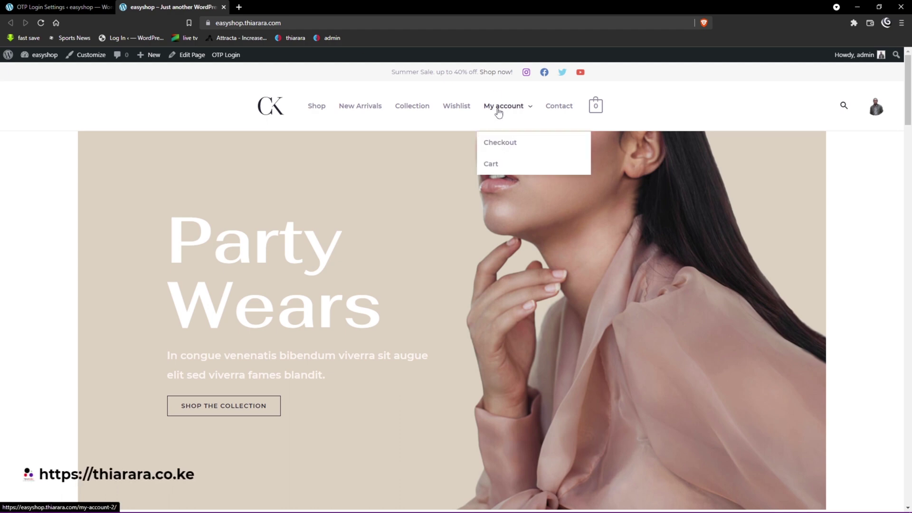
click(497, 112)
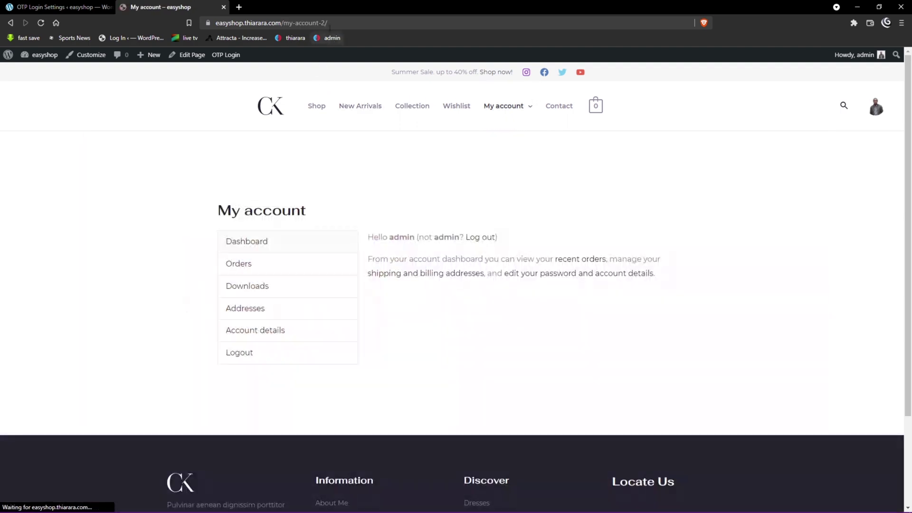
drag(332, 23, 202, 32)
key(ctrl+c)
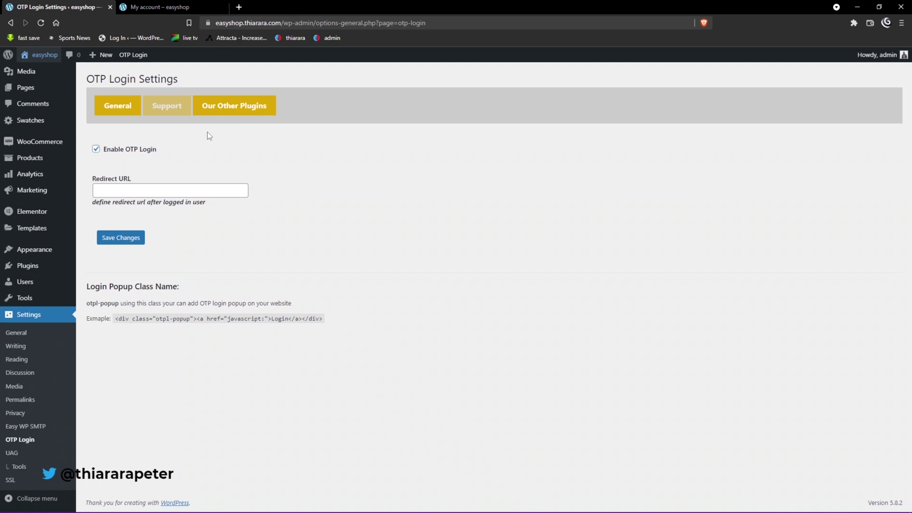
- Paste the My account URL as the OTP Login Redirect URL and save the settings
key(ctrl+Tab)
click(180, 195)
key(ctrl+v)
click(126, 241)
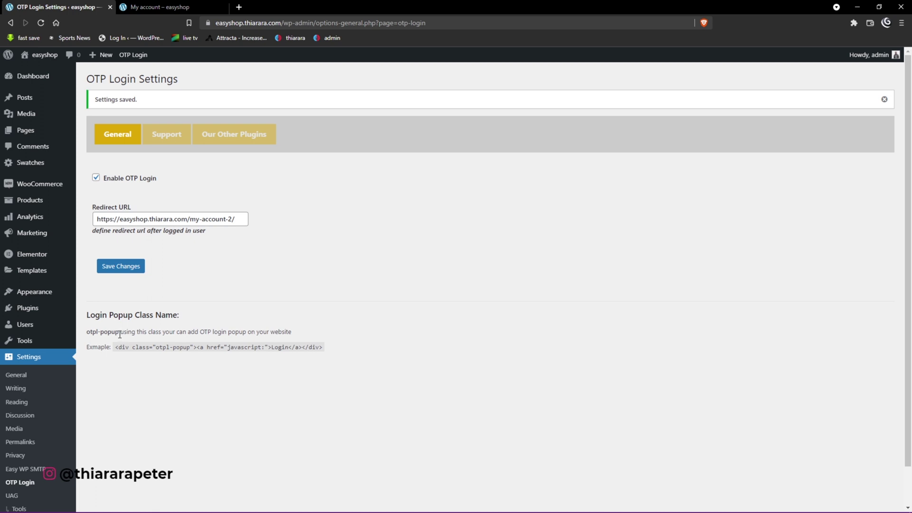
- Copy the otpl-popup class name and open Appearance > Menus
drag(105, 332, 88, 332)
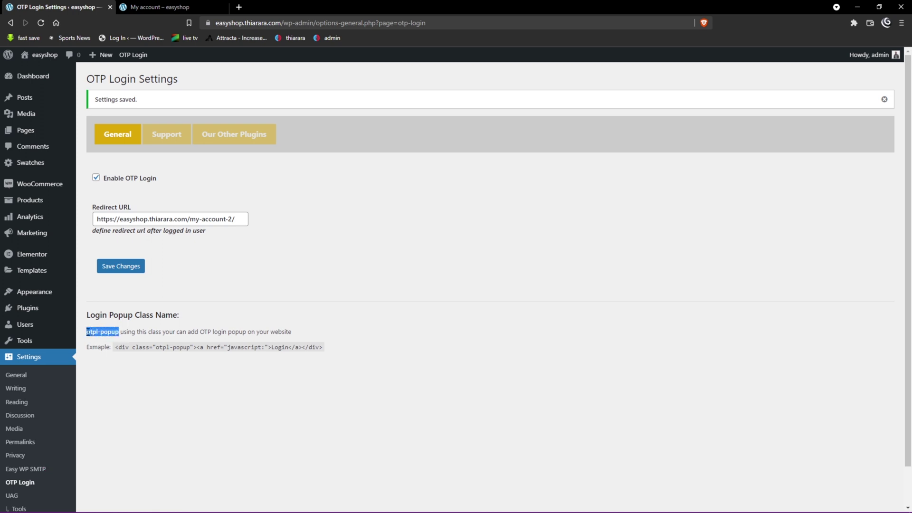
right_click(89, 333)
click(108, 338)
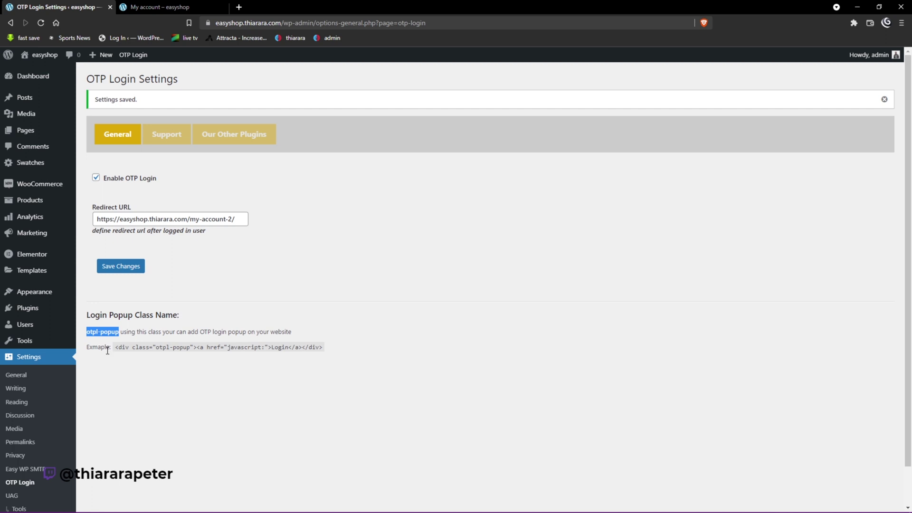
mouse_move(52, 295)
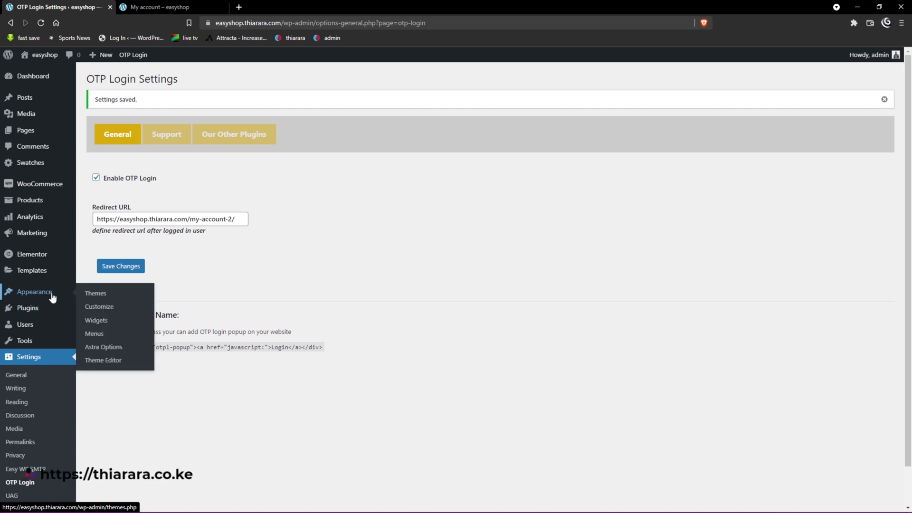
click(94, 333)
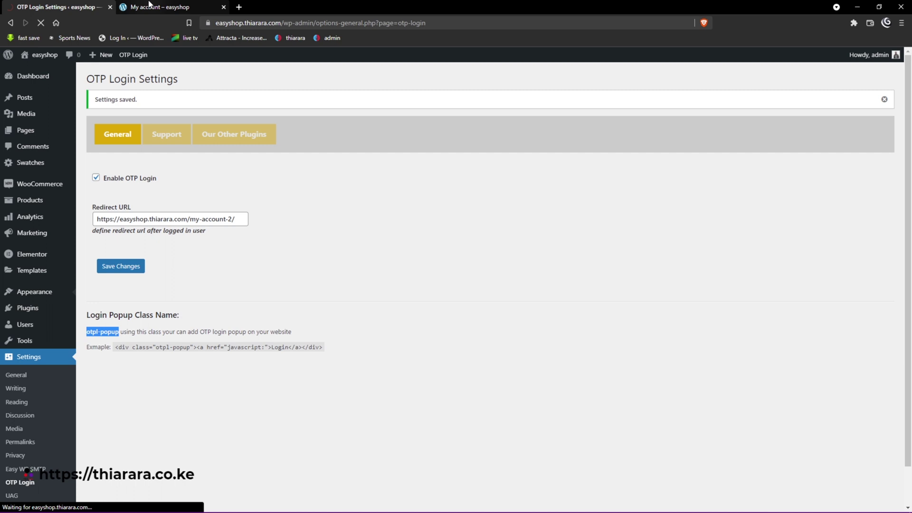
click(160, 7)
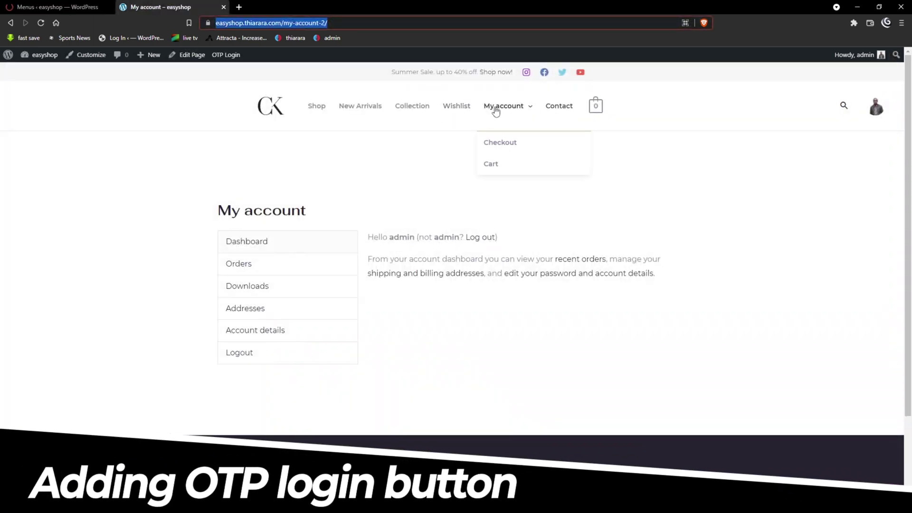
- Under Custom Links, enter URL # and link text 'Login', and add it to the Primary Menu
click(57, 7)
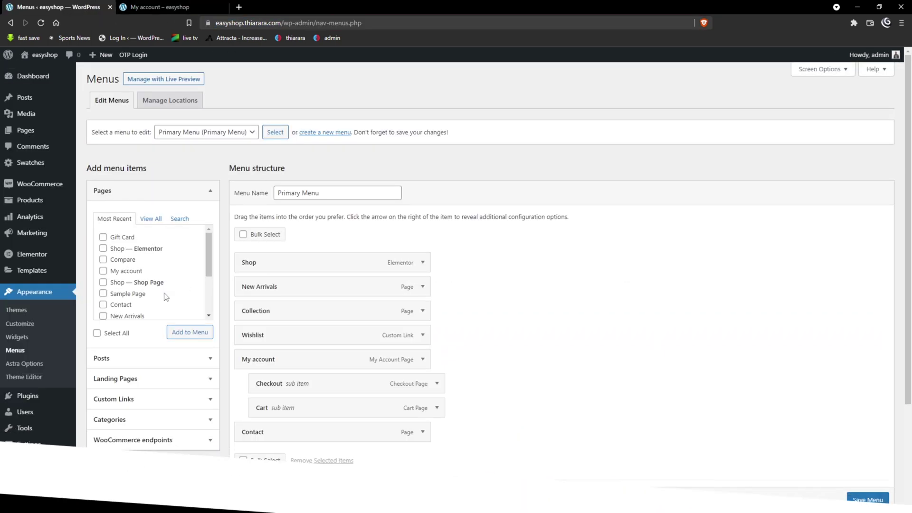
click(119, 398)
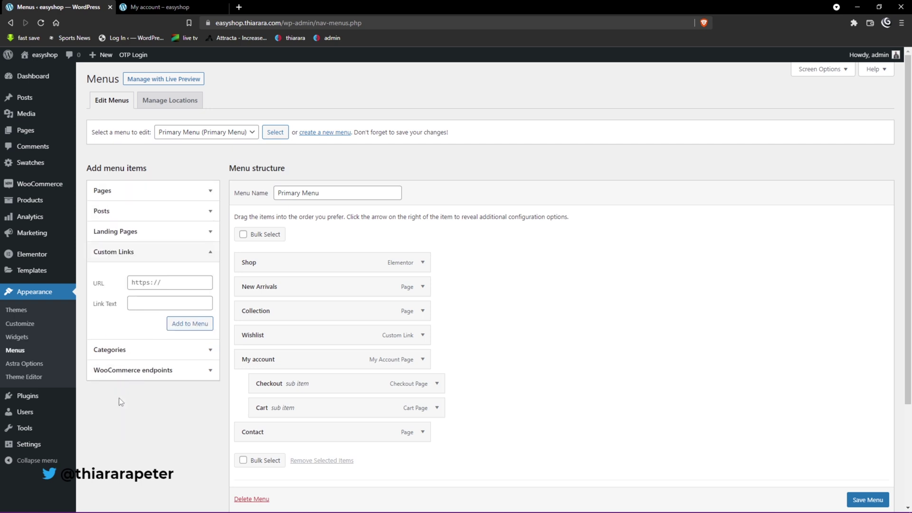
click(149, 283)
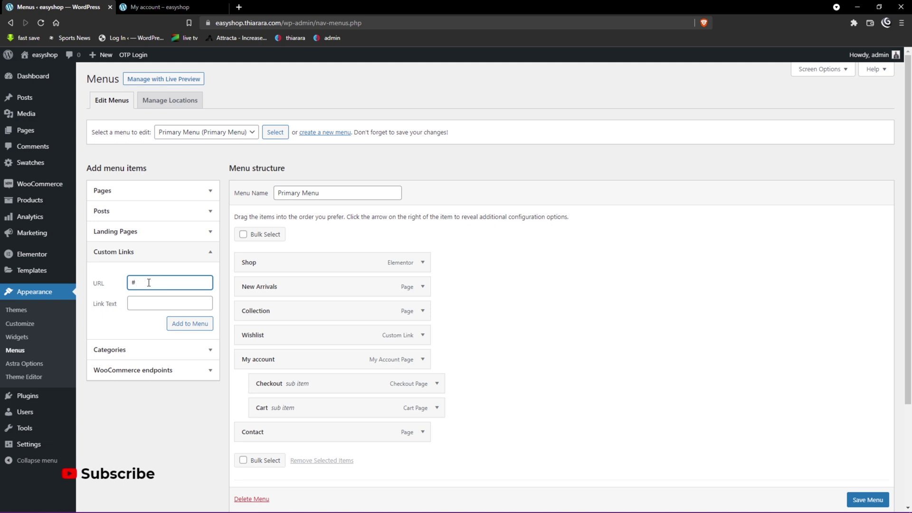
click(148, 307)
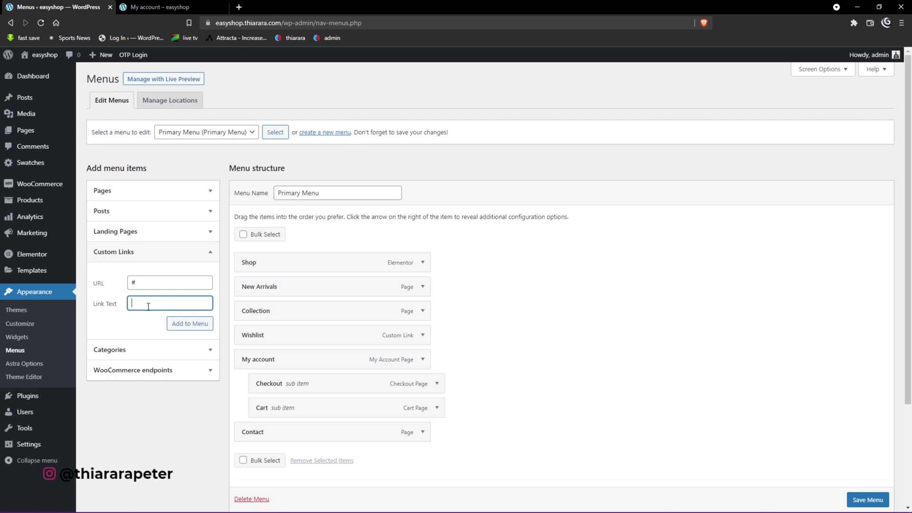
text(Login)
click(197, 325)
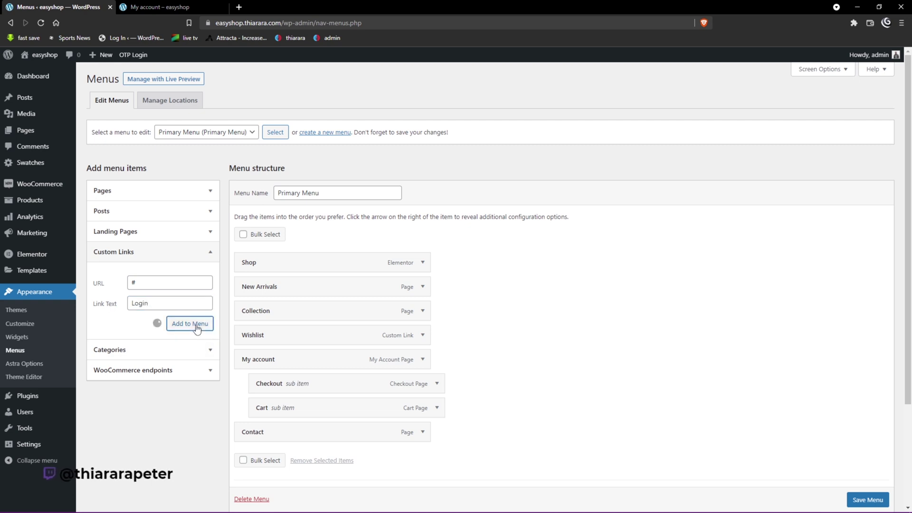
scroll(316, 445, down, 2)
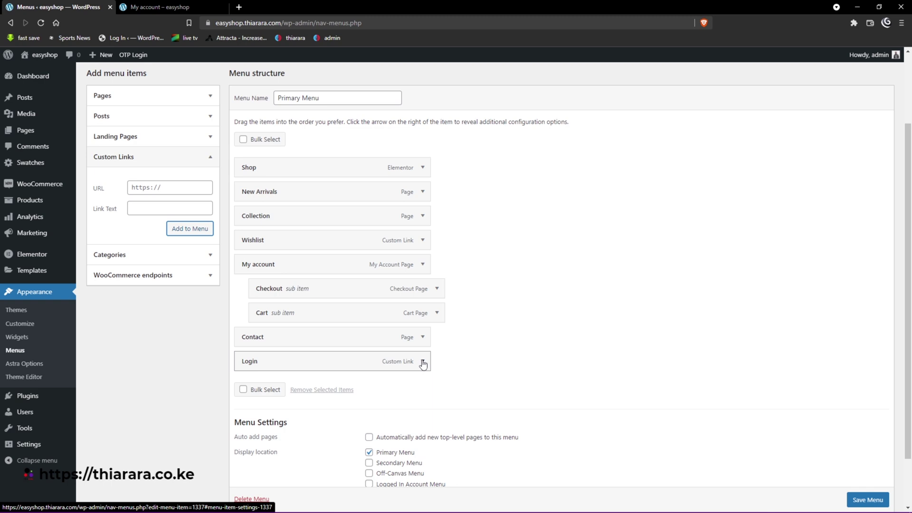
- Expand the Login menu item and tick CSS Classes in Screen Options
click(422, 362)
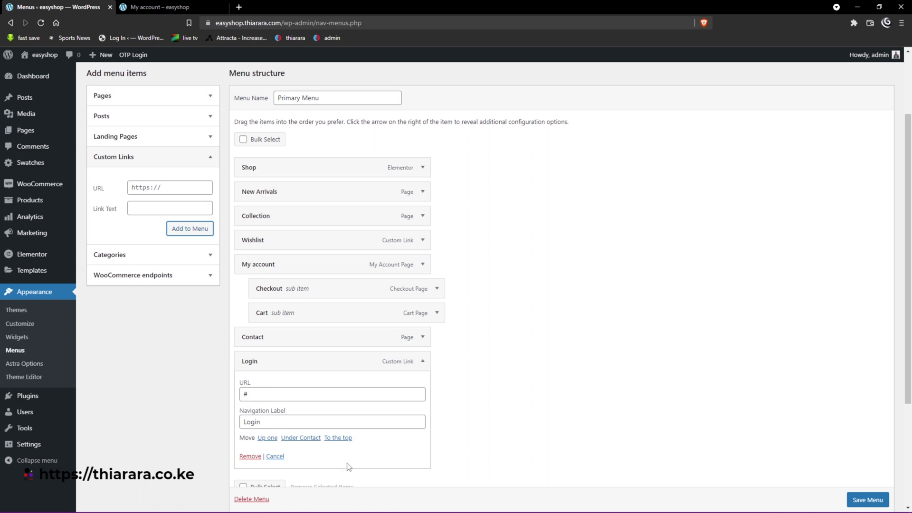
scroll(559, 455, up, 2)
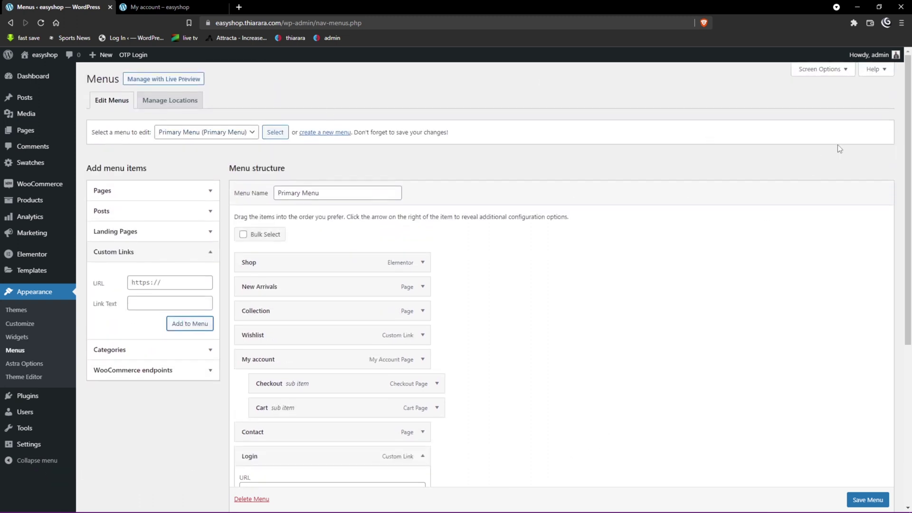
click(818, 72)
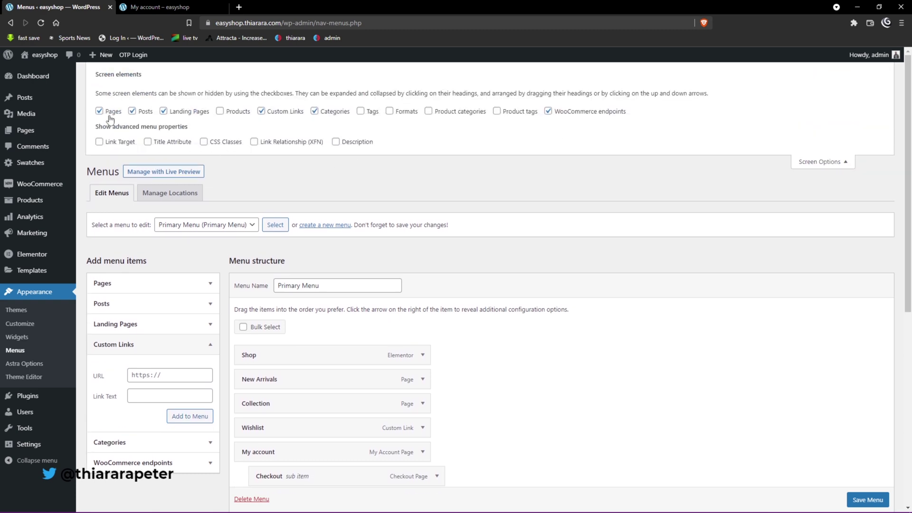
click(204, 142)
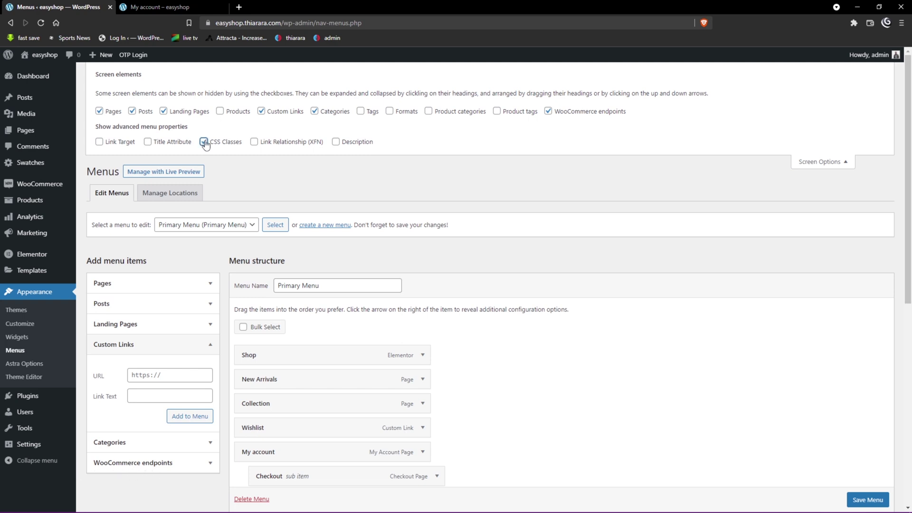
scroll(294, 303, down, 1)
scroll(293, 302, down, 1)
scroll(289, 246, up, 2)
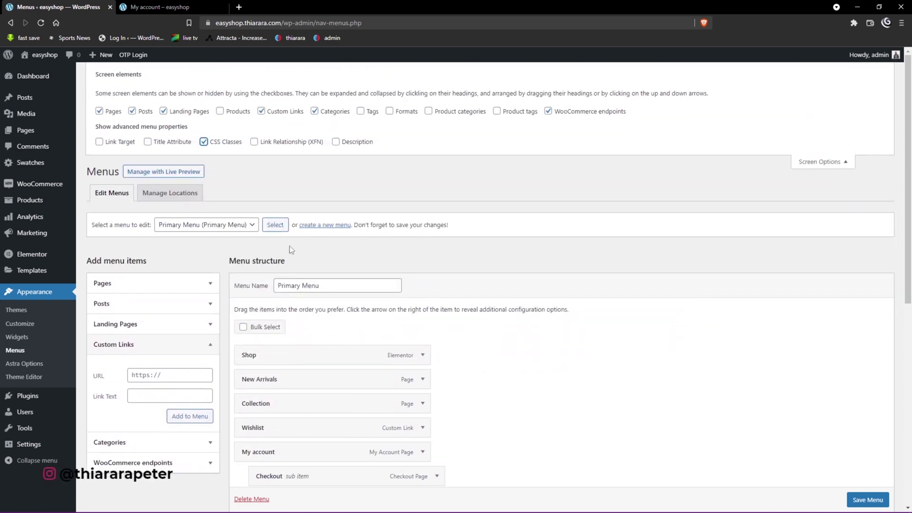
- Paste 'otpl-popup' into the Login item's CSS Classes field and save the Primary Menu
click(831, 163)
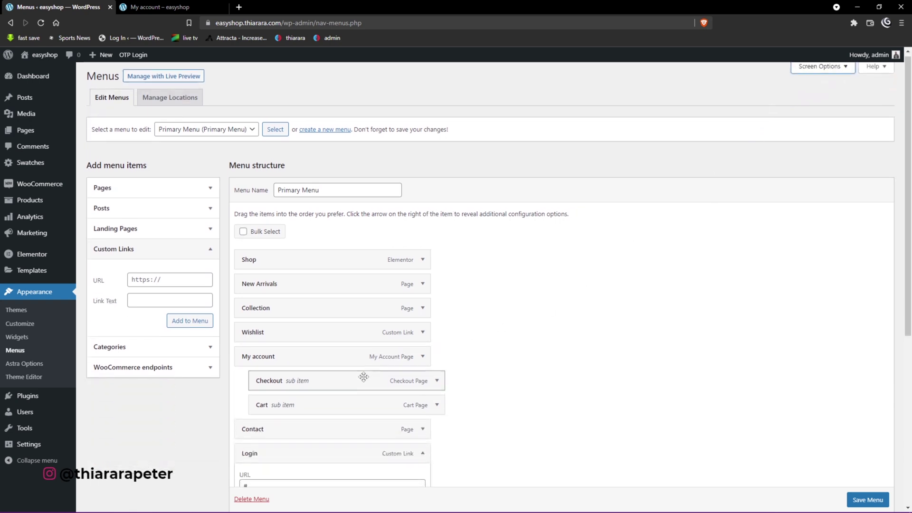
scroll(299, 383, down, 4)
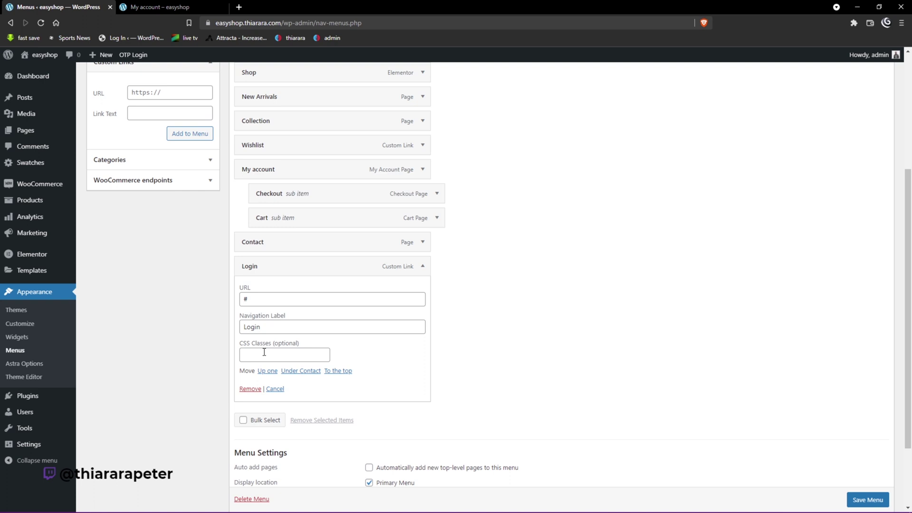
click(264, 352)
right_click(264, 352)
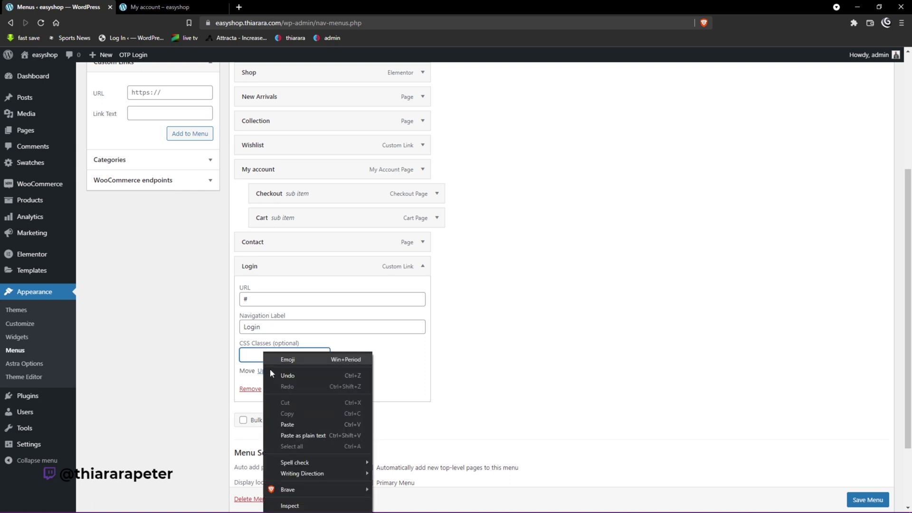
click(287, 425)
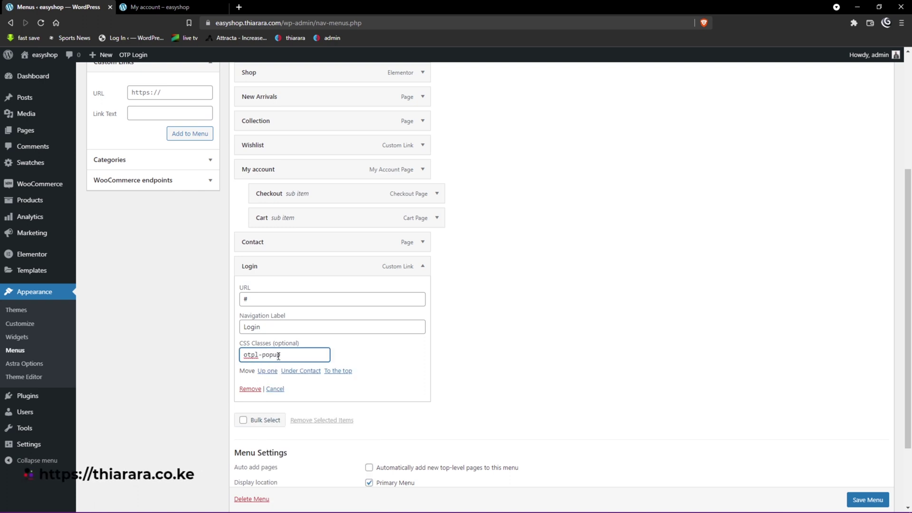
drag(284, 356, 237, 361)
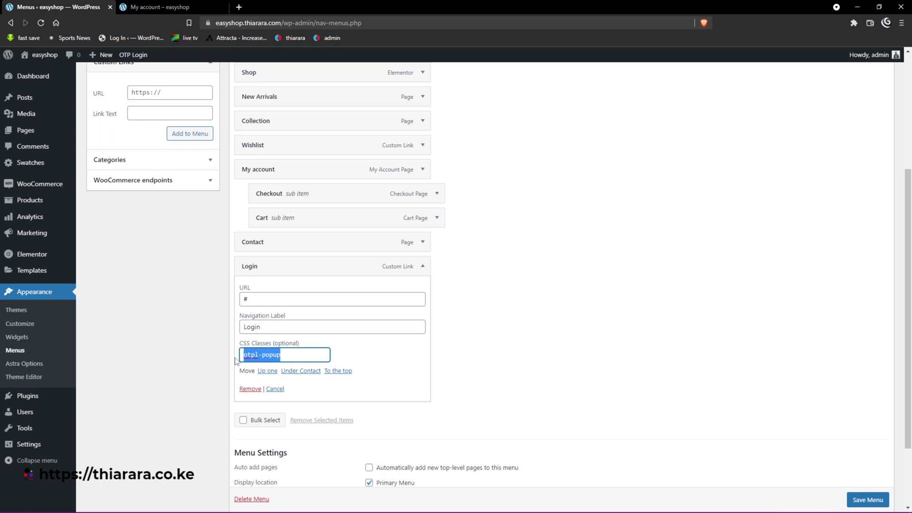
click(306, 355)
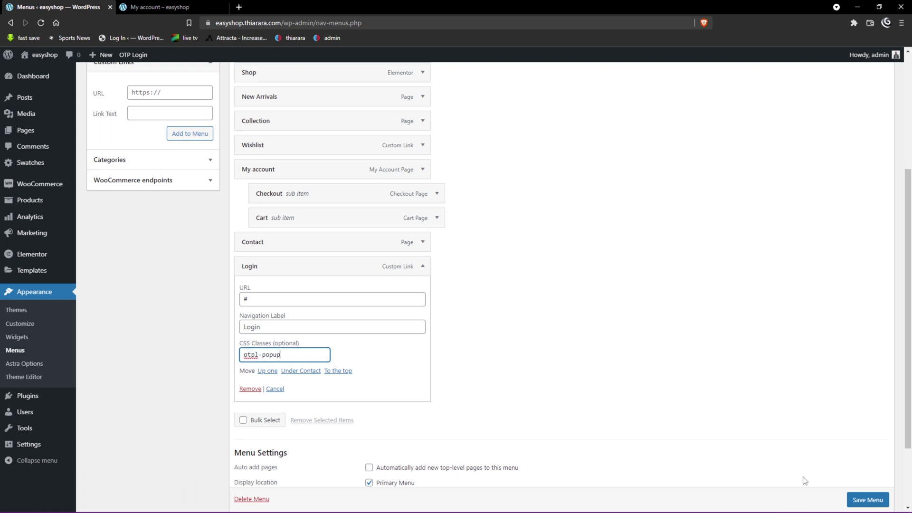
click(868, 500)
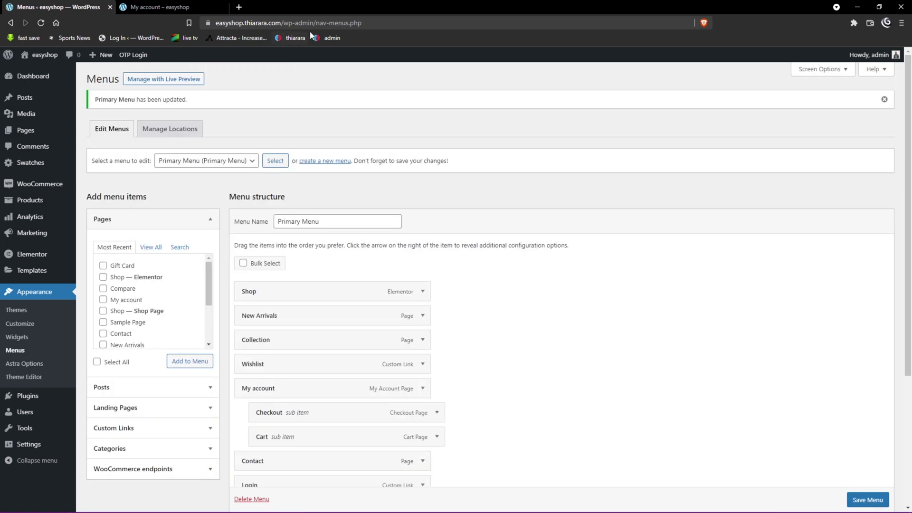
- Undo the stray text in the address bar and open a new Brave private window
drag(336, 23, 175, 52)
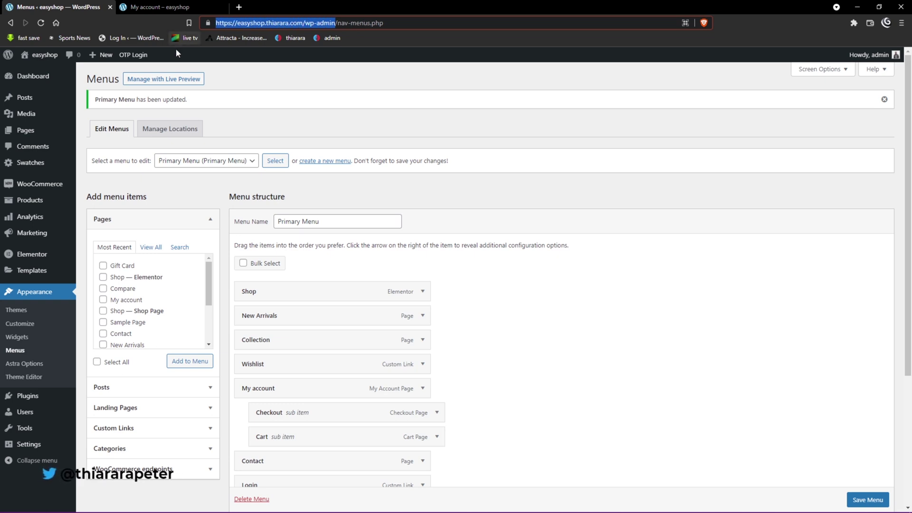
text(otpl-popup)
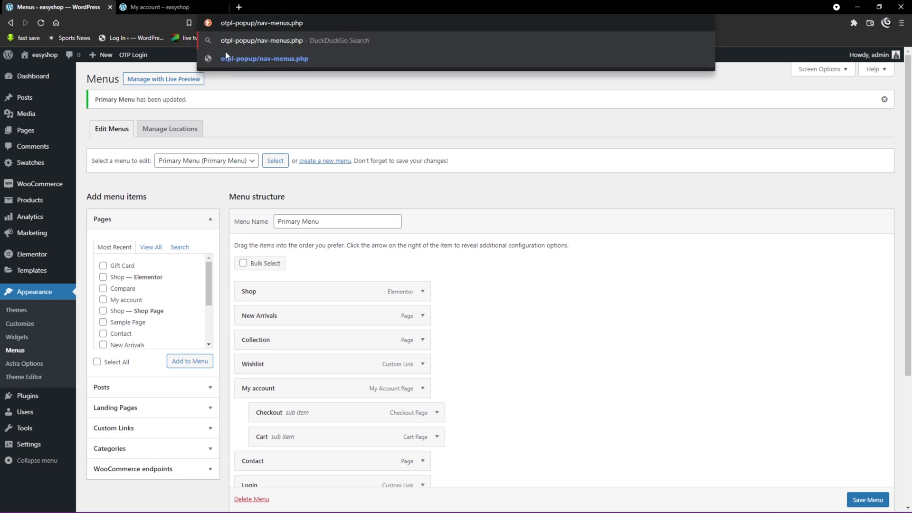
key(ctrl+z)
key(ctrl+c)
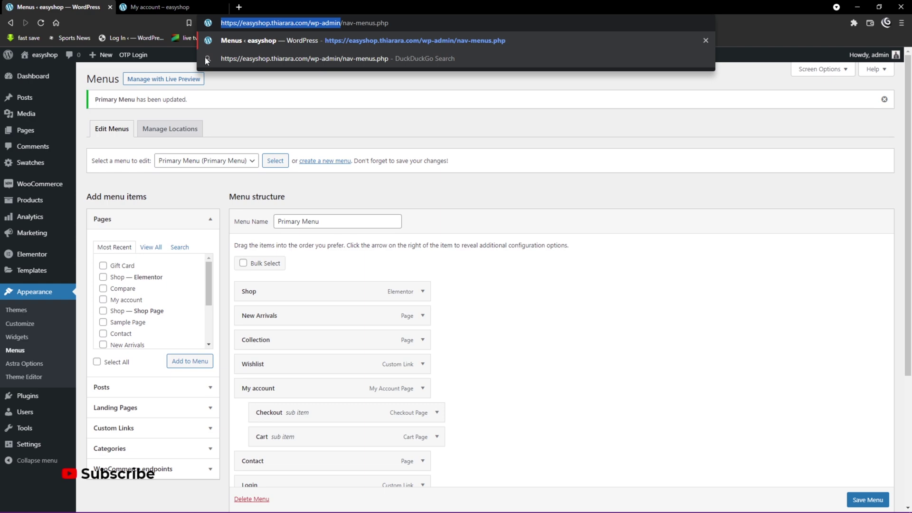
click(901, 23)
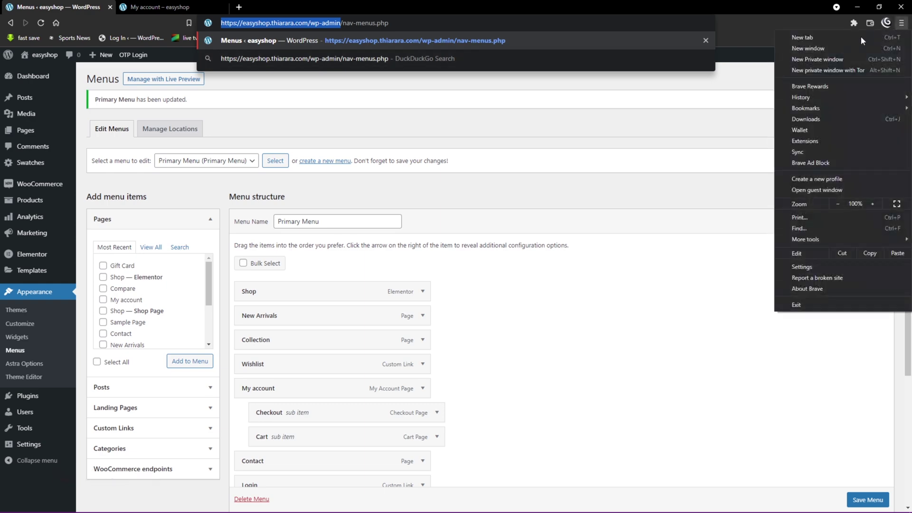
click(817, 60)
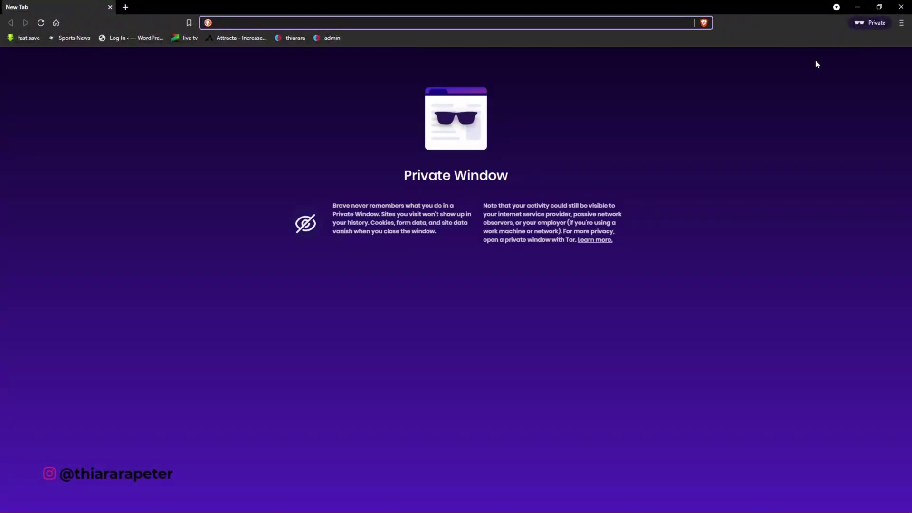
- Load the site's wp-admin address, then trim it to the root to show the easyshop storefront
key(ctrl+v)
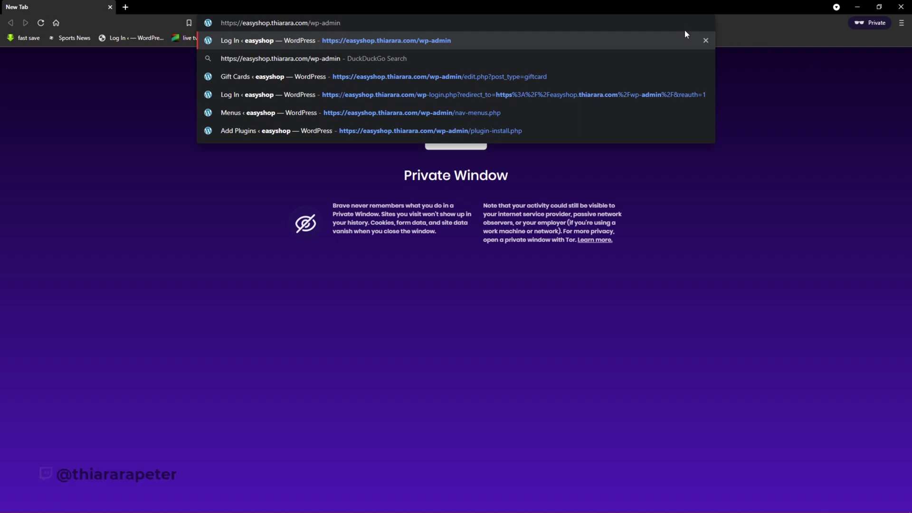
key(Return)
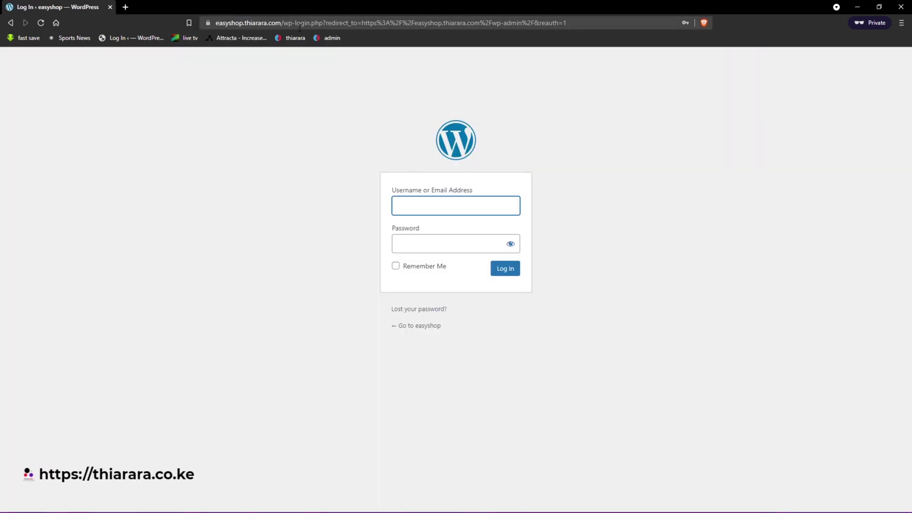
drag(284, 23, 689, 43)
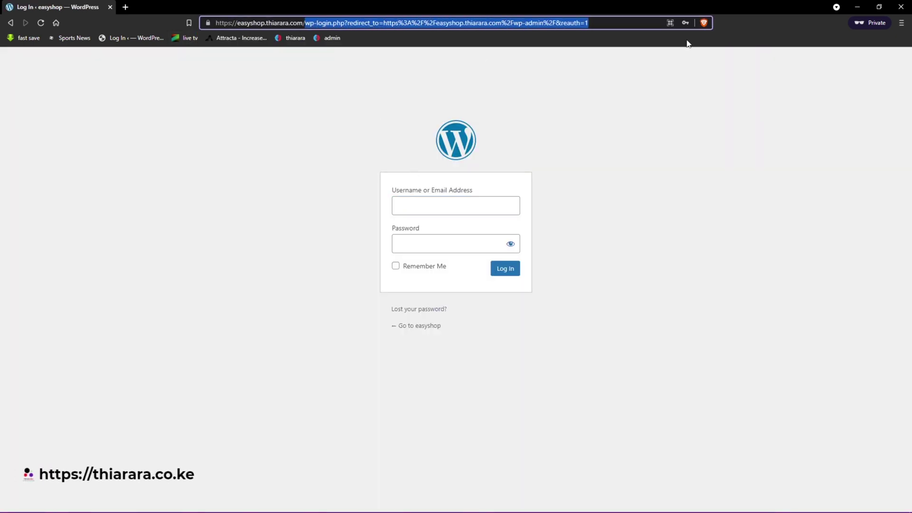
key(BackSpace)
key(Return)
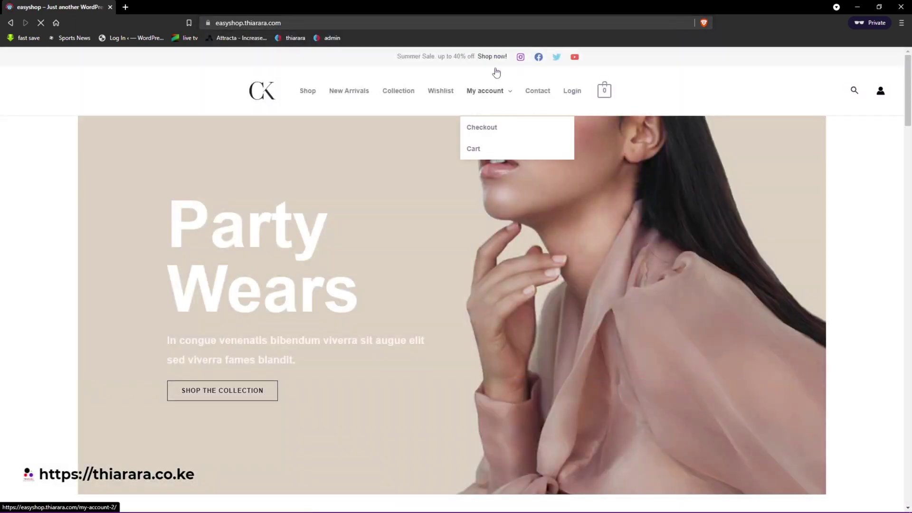
- Open the Login popup from the store menu, enter the account e-mail and request the code
click(580, 97)
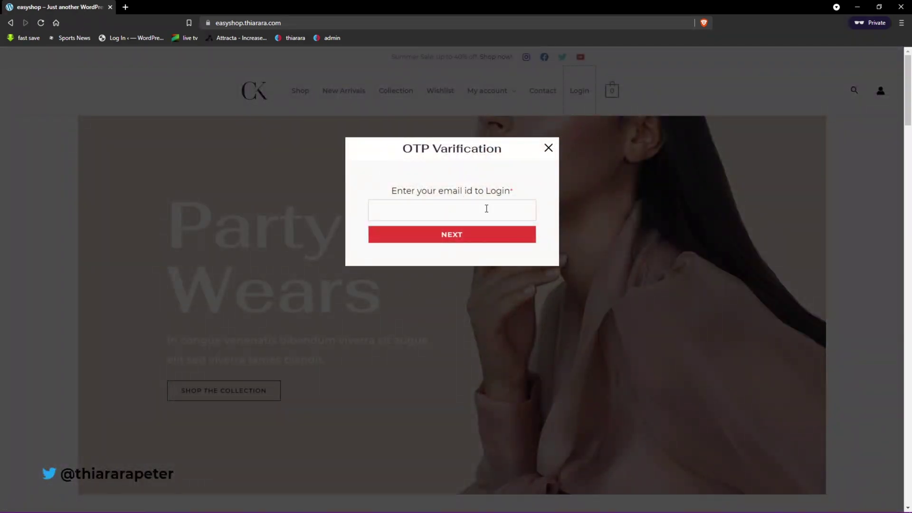
click(405, 211)
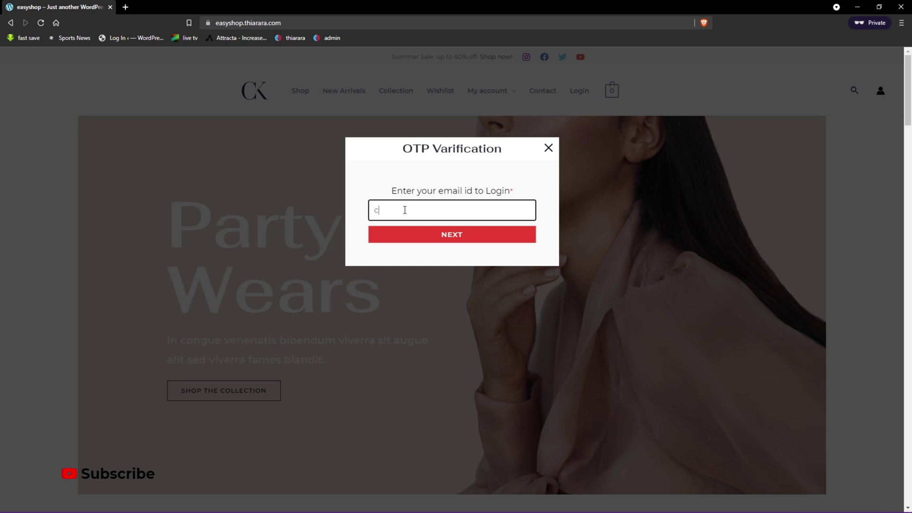
text(co)
click(457, 238)
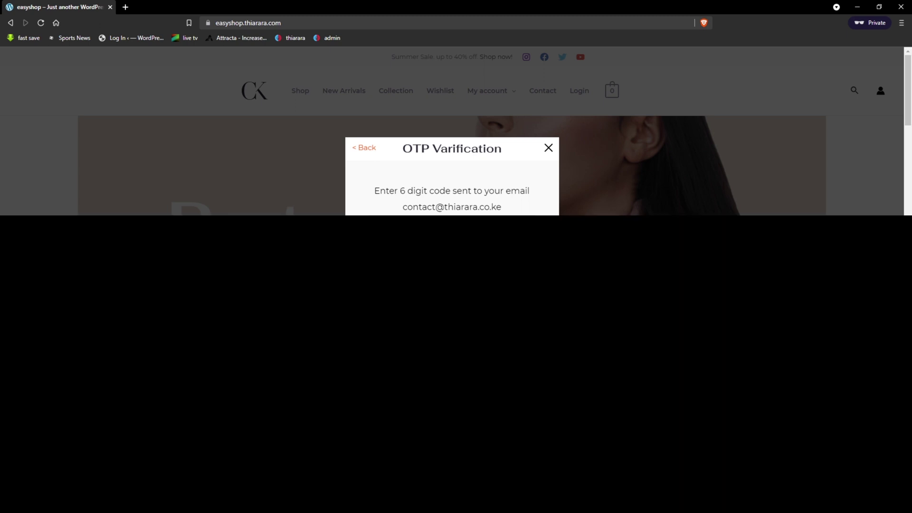
- Copy the one-time code from the newest easyshop OTP e-mail in Mail, then minimize Mail
click(454, 505)
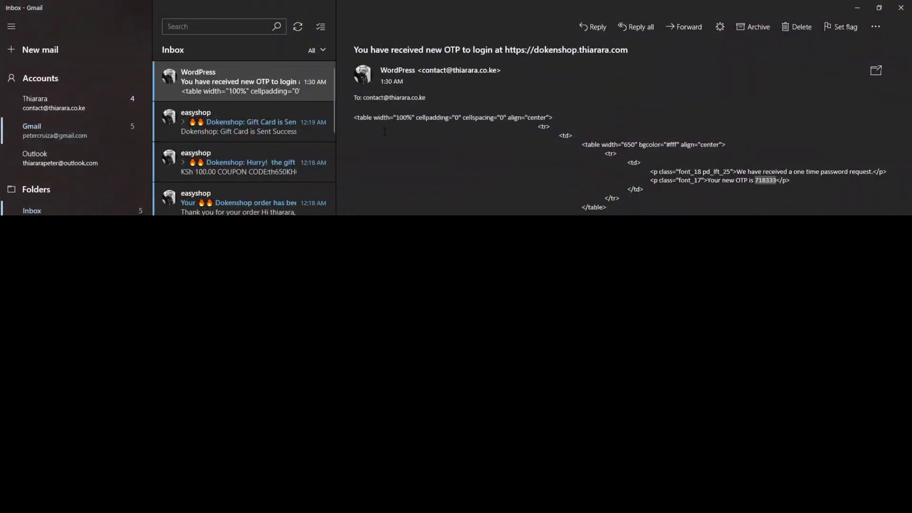
click(294, 76)
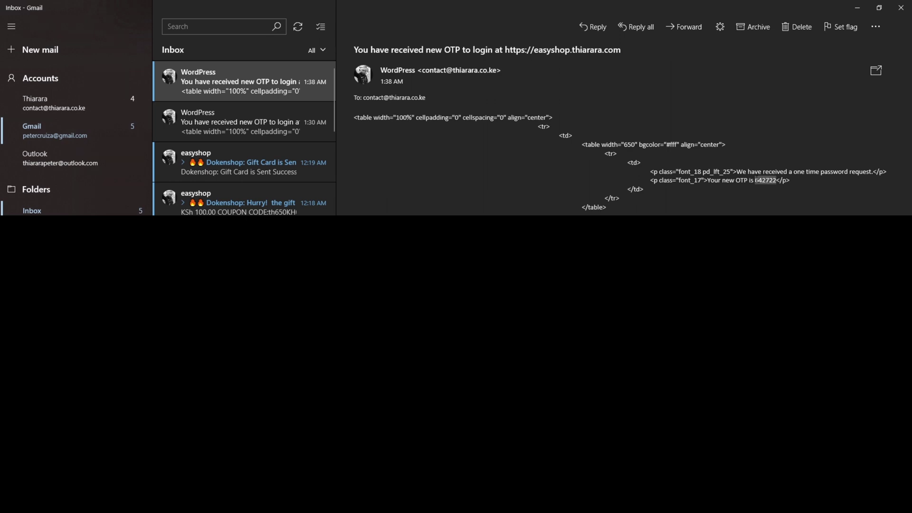
right_click(758, 181)
click(767, 189)
click(857, 8)
- Paste the copied one-time code into the OTP popup and submit it to log in
right_click(432, 229)
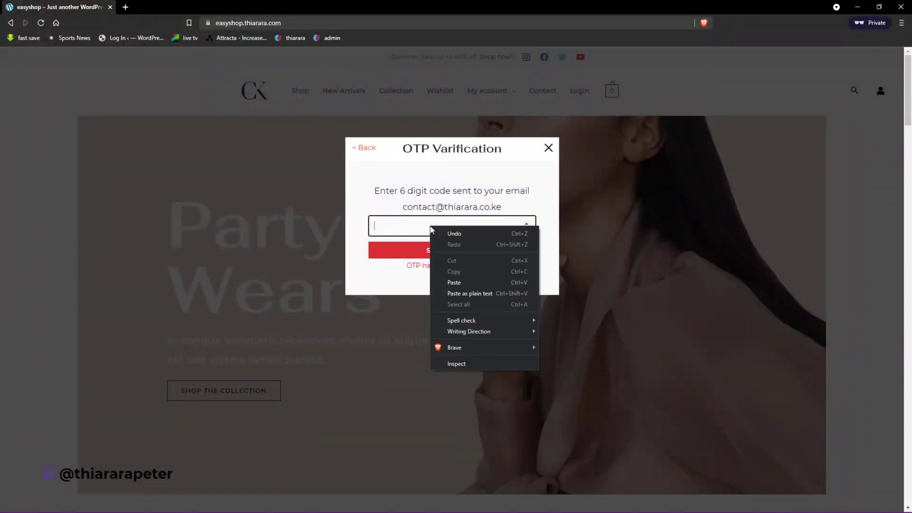
click(455, 282)
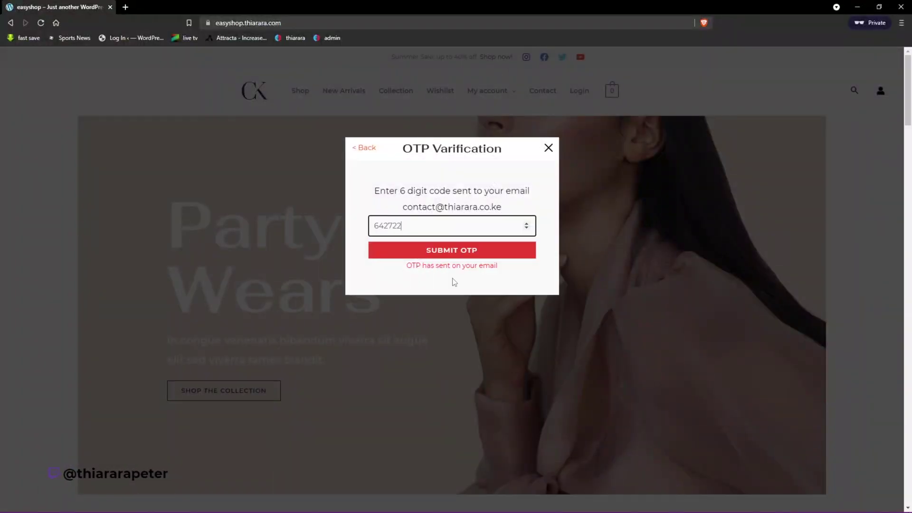
click(438, 255)
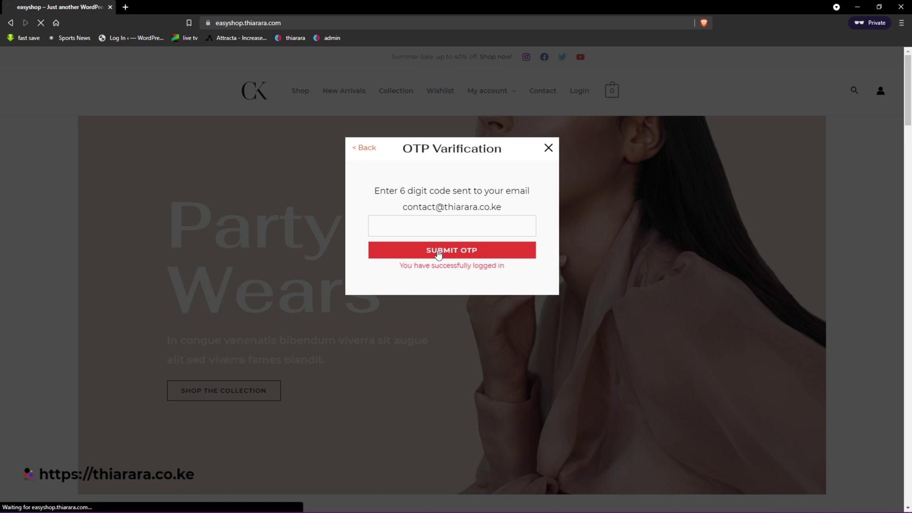